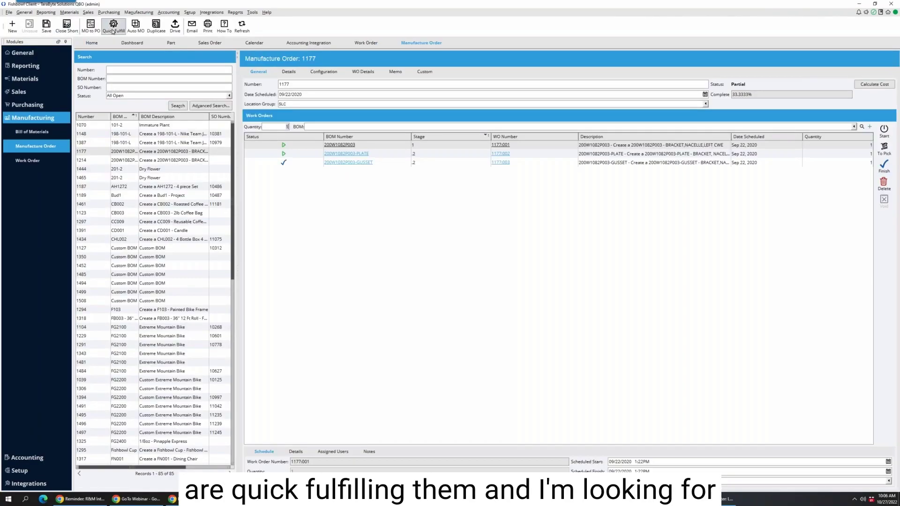
Quick fulfill the 200W1082P003 bracket manufacture order by finishing its remaining plate and main bracket work orders
{"action": "left_click", "coordinate": [113, 24]}
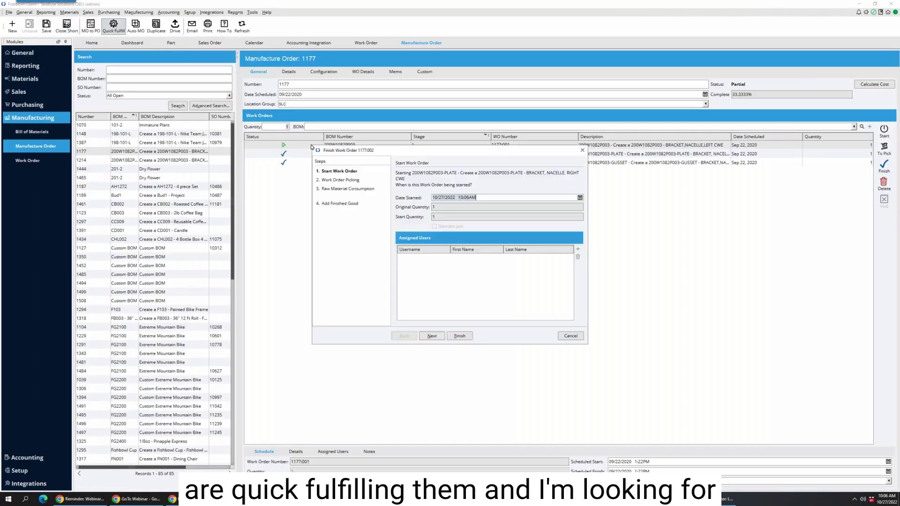
{"action": "left_click", "coordinate": [439, 336]}
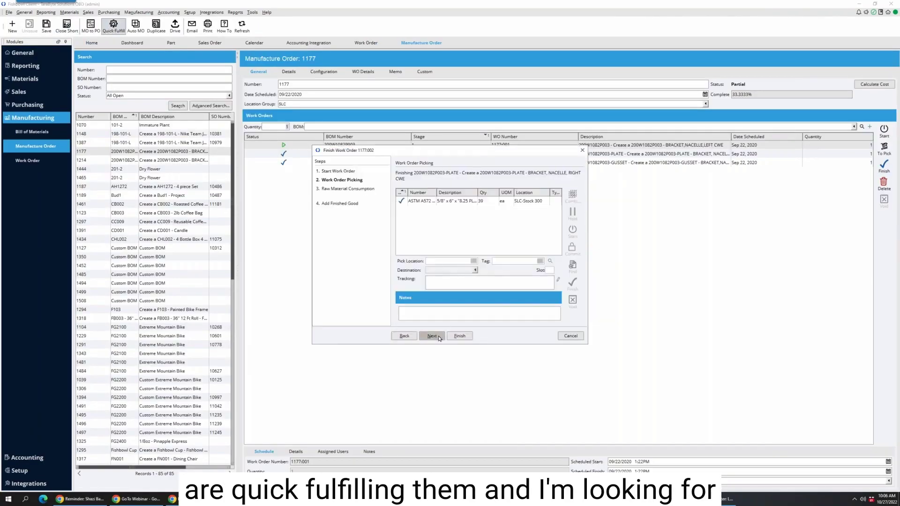
{"action": "left_click", "coordinate": [432, 336]}
{"action": "left_click", "coordinate": [431, 336]}
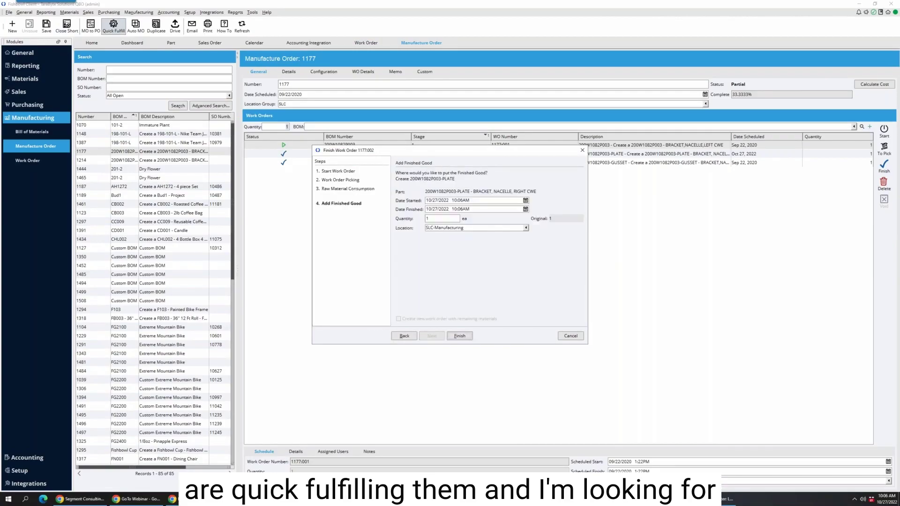
{"action": "left_click", "coordinate": [464, 339]}
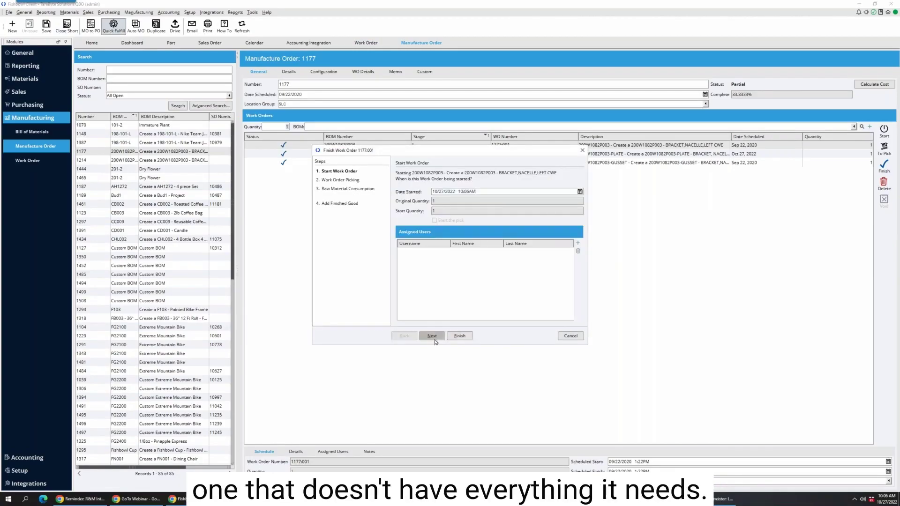
{"action": "left_click", "coordinate": [434, 338]}
{"action": "left_click", "coordinate": [460, 337]}
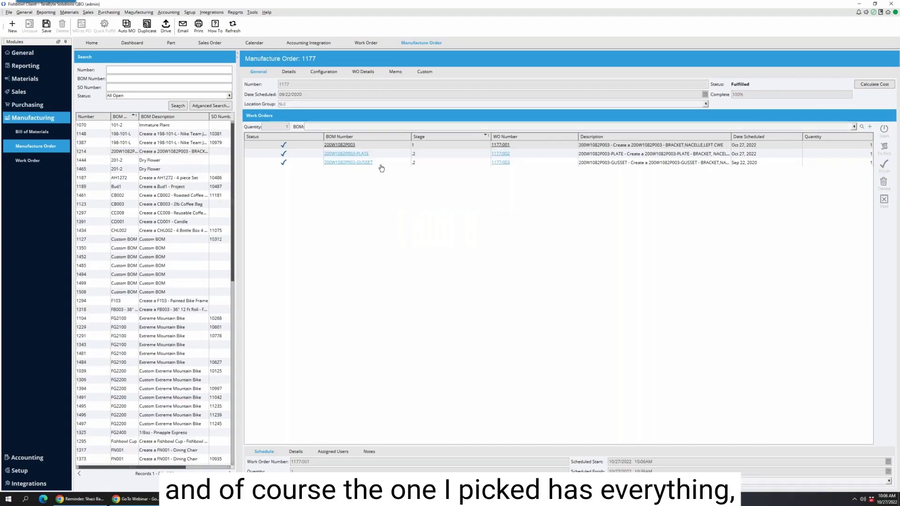
Open the third Custom BOM manufacture order in the results and quick fulfill its disassembly work order for 25
{"action": "left_click", "coordinate": [138, 257]}
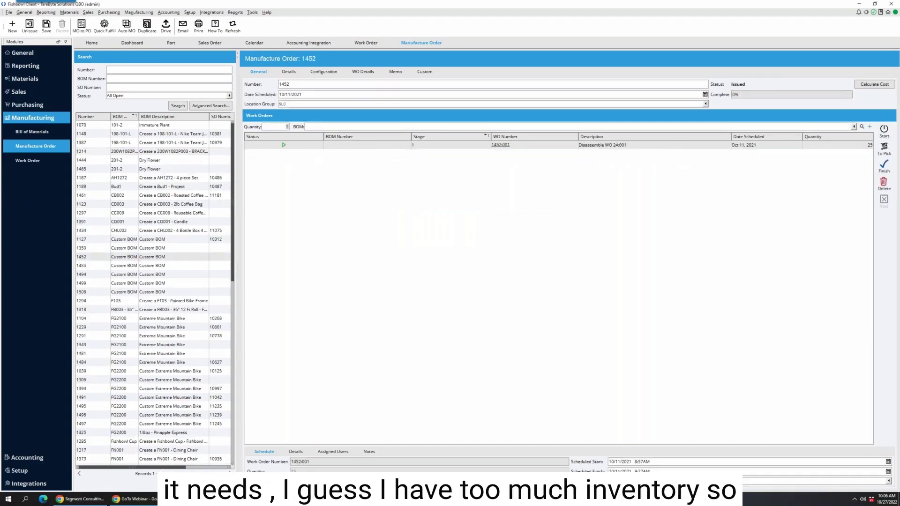
{"action": "left_click", "coordinate": [105, 26]}
{"action": "left_click", "coordinate": [430, 335]}
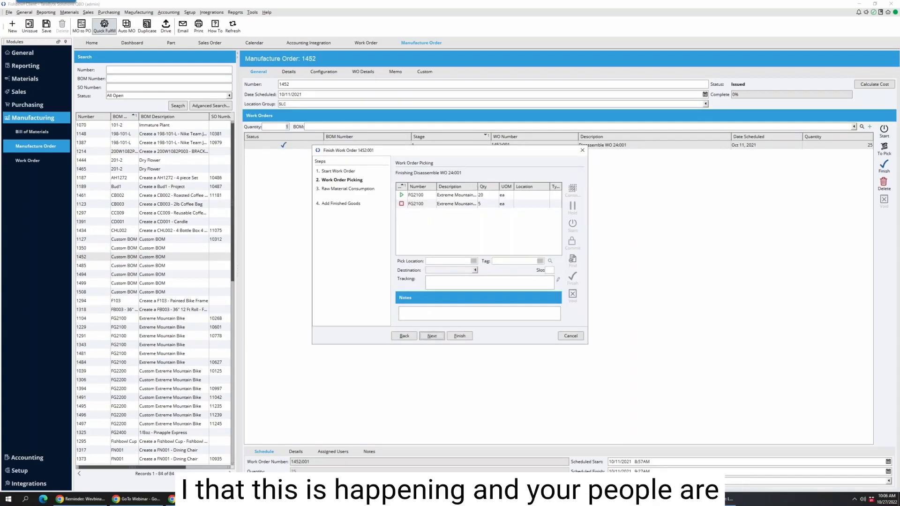
{"action": "double_click", "coordinate": [477, 186]}
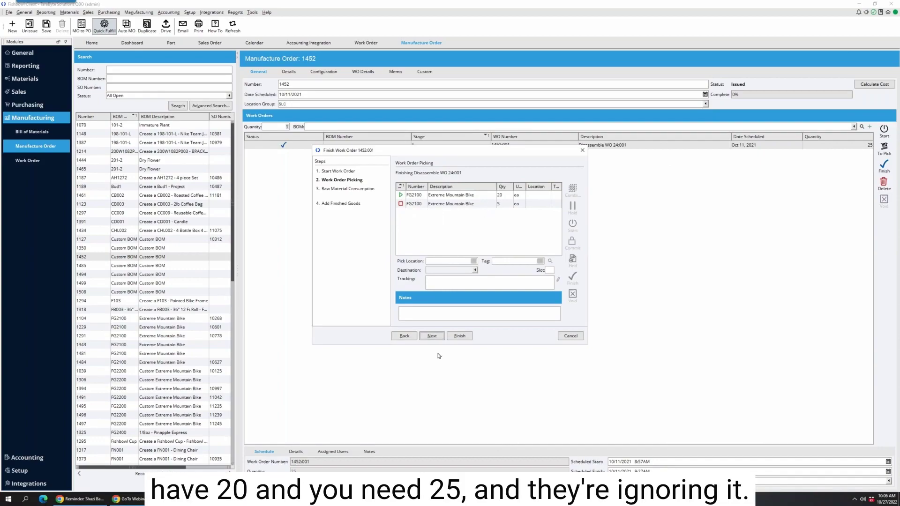
{"action": "left_click", "coordinate": [432, 336]}
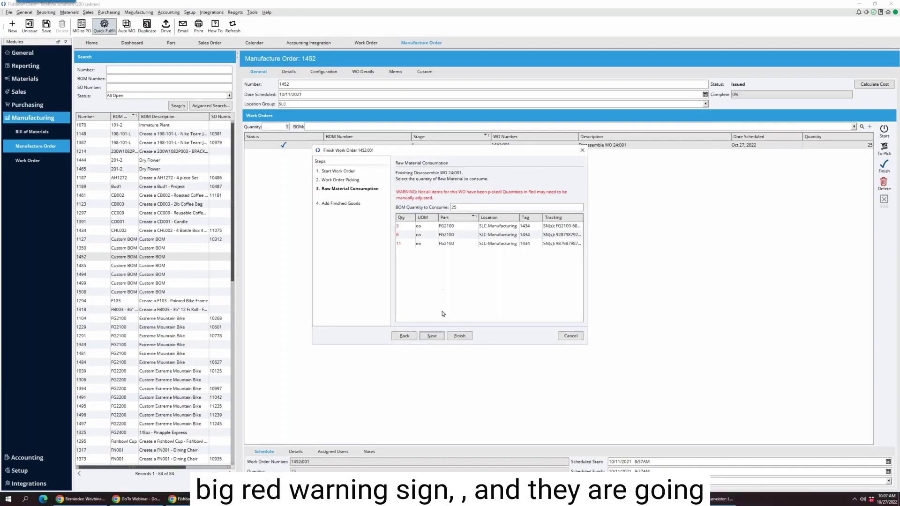
{"action": "left_click", "coordinate": [458, 336]}
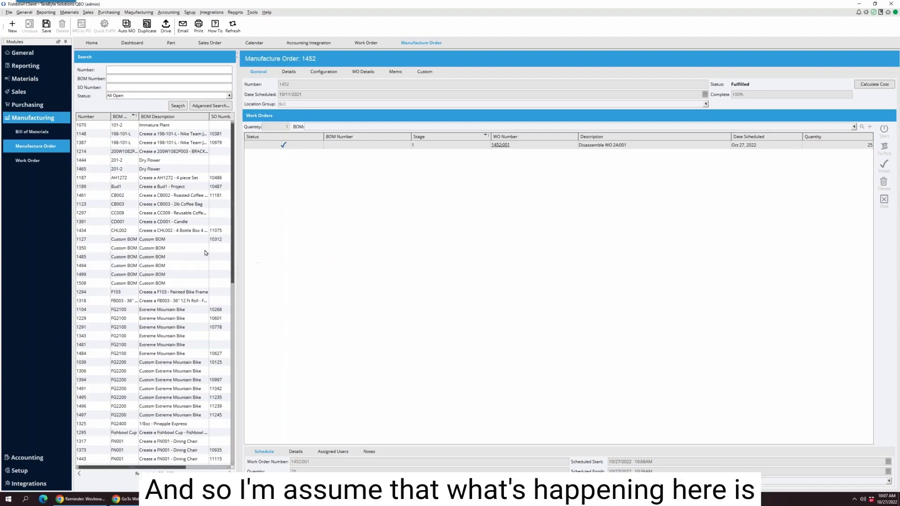
Create a new manufacture order and look through the existing bills of materials available for it
{"action": "double_click", "coordinate": [161, 310]}
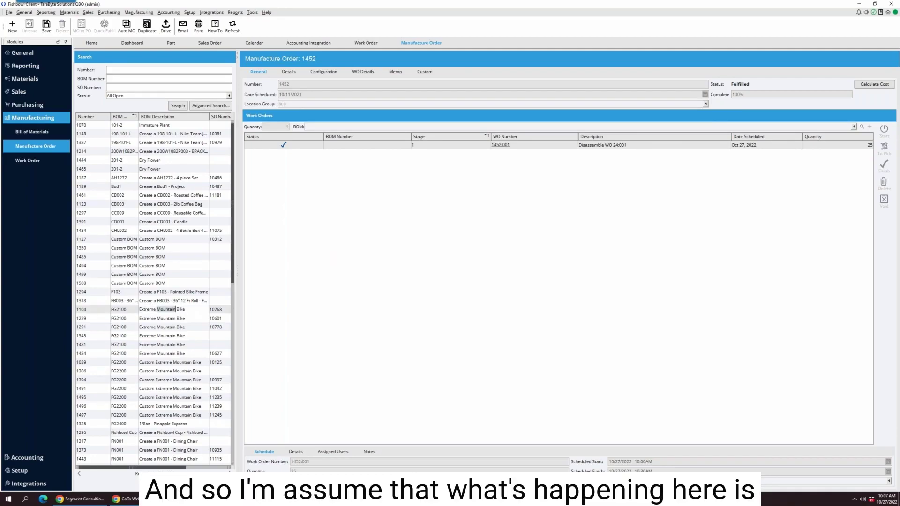
{"action": "left_click", "coordinate": [100, 313]}
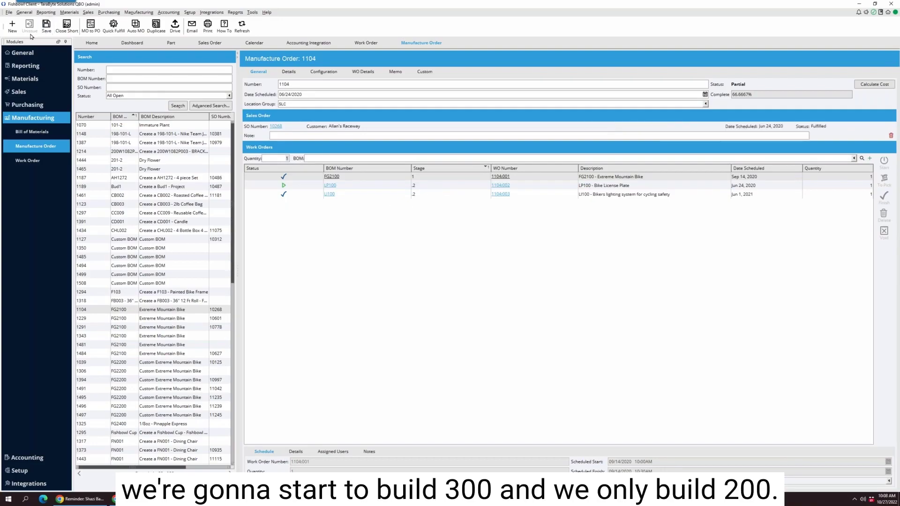
{"action": "left_click", "coordinate": [13, 25]}
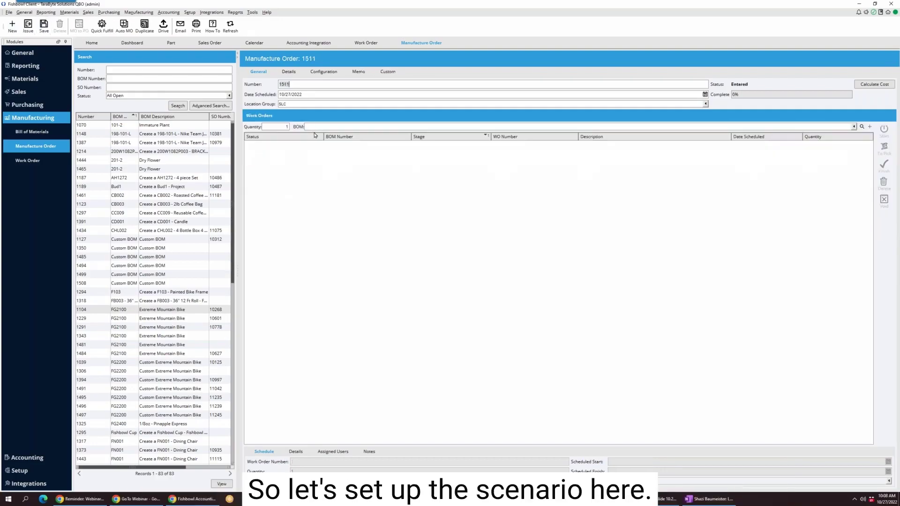
{"action": "left_click", "coordinate": [316, 127]}
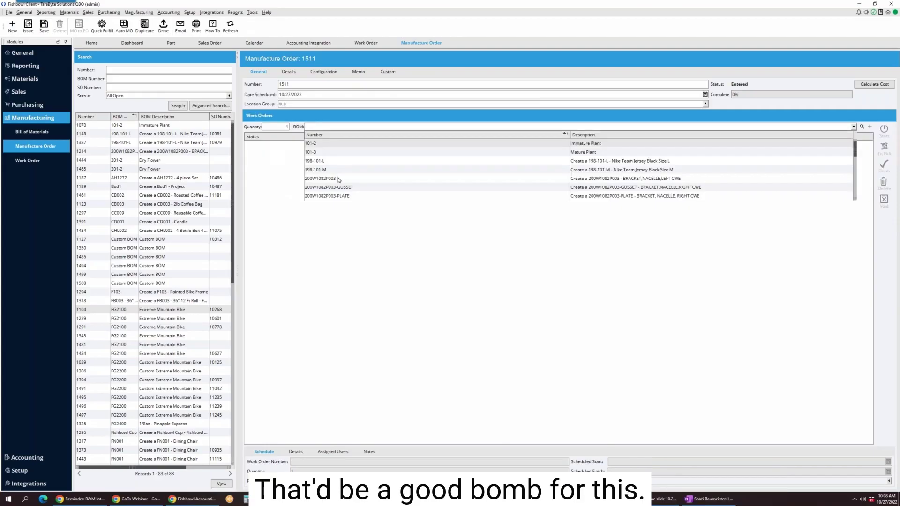
{"action": "left_click_drag", "start_coordinate": [855, 150], "coordinate": [856, 165]}
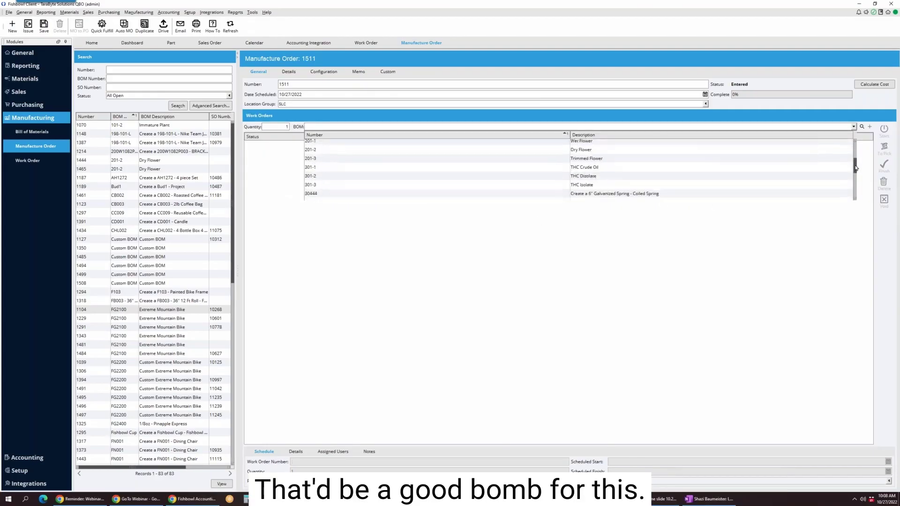
{"action": "left_click", "coordinate": [332, 104]}
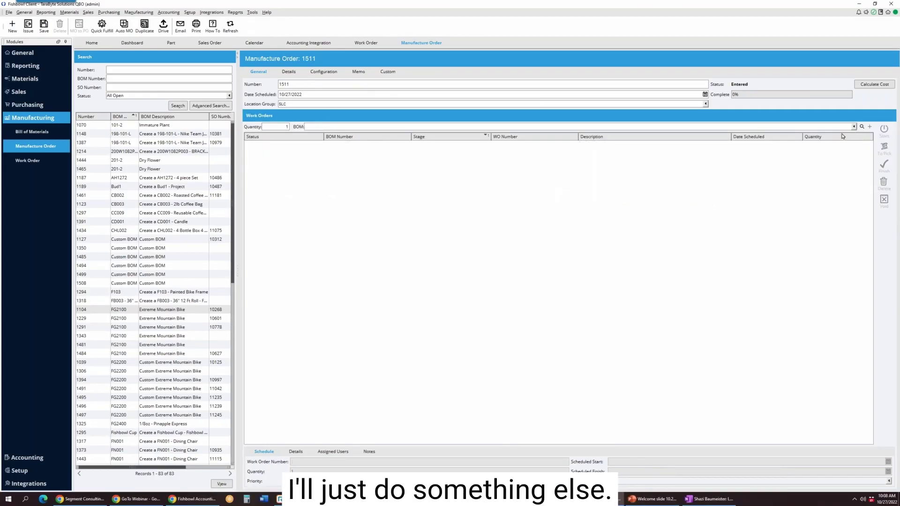
Start a custom work order described as Custom BOM with 300 of part B001 as its finished good
{"action": "left_click", "coordinate": [869, 127]}
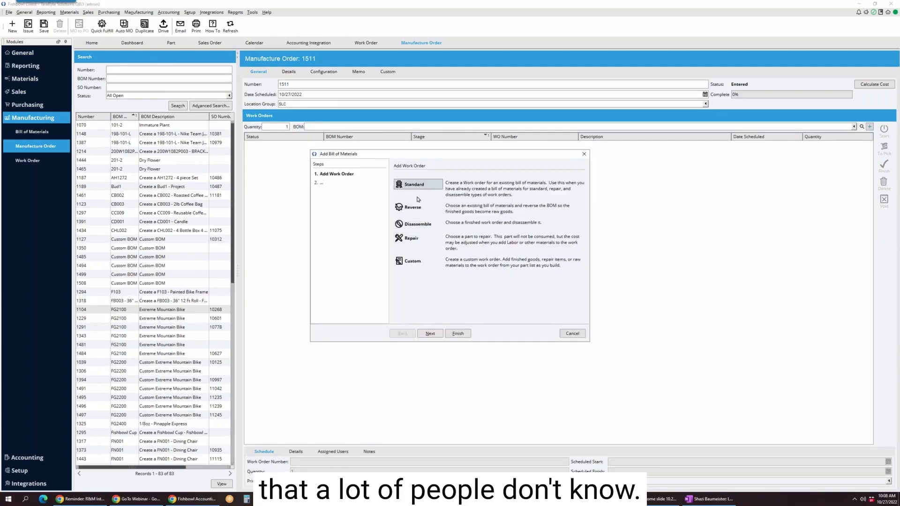
{"action": "left_click", "coordinate": [415, 260]}
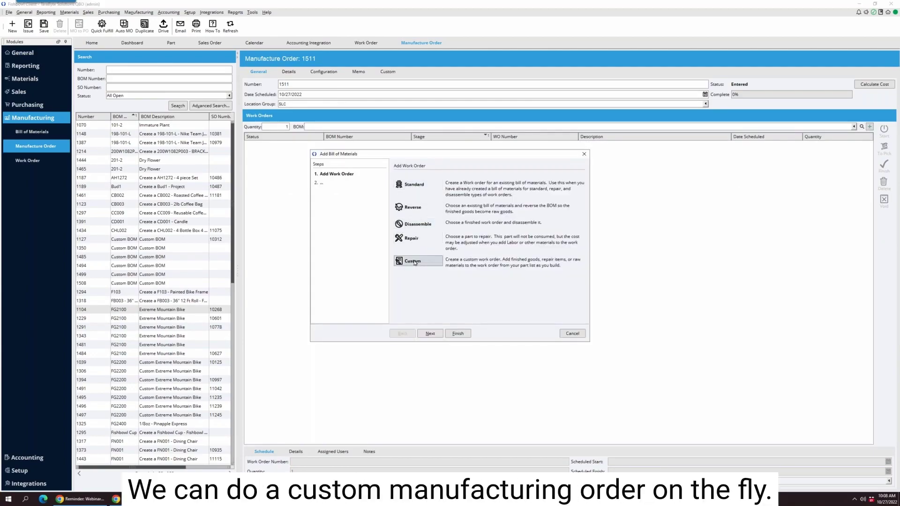
{"action": "left_click", "coordinate": [431, 335]}
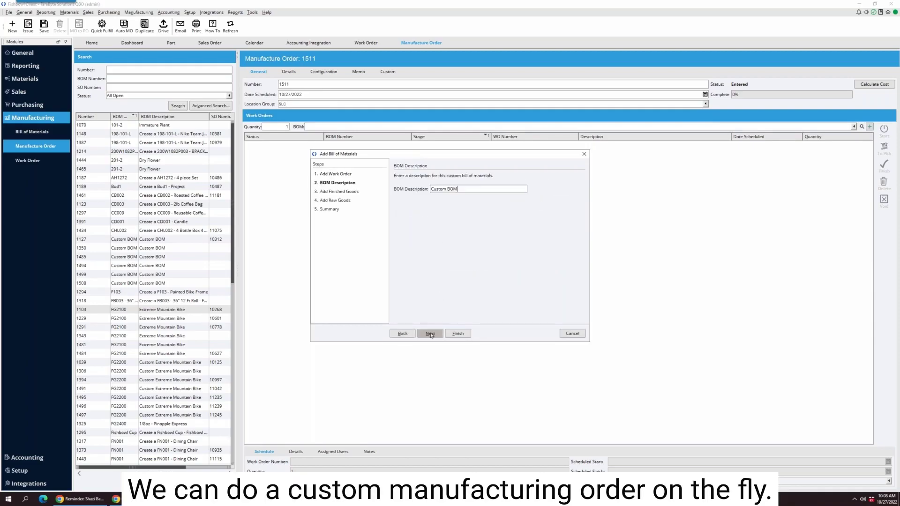
{"action": "left_click", "coordinate": [430, 334]}
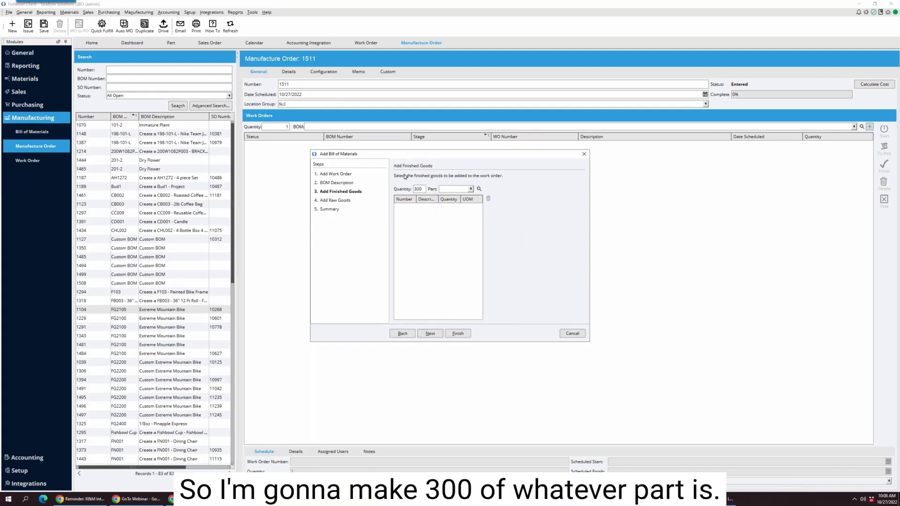
{"action": "left_click", "coordinate": [453, 188]}
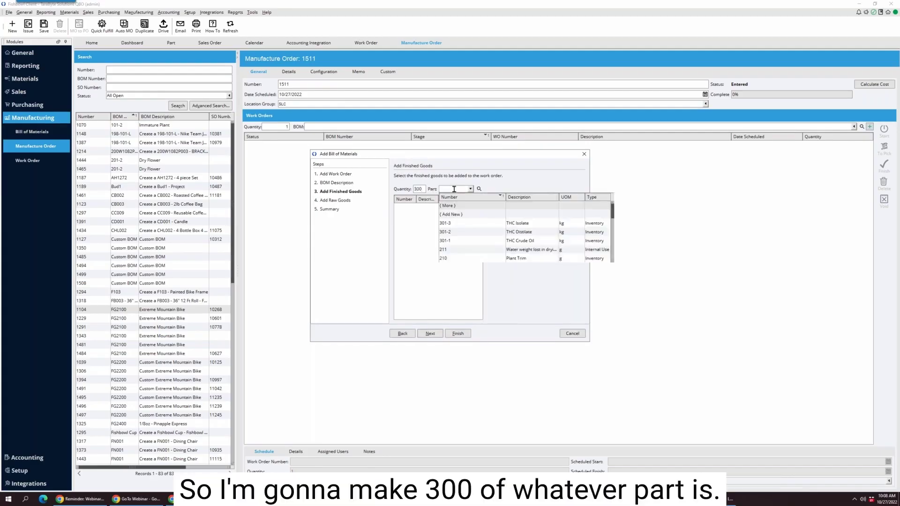
{"action": "left_click", "coordinate": [450, 233]}
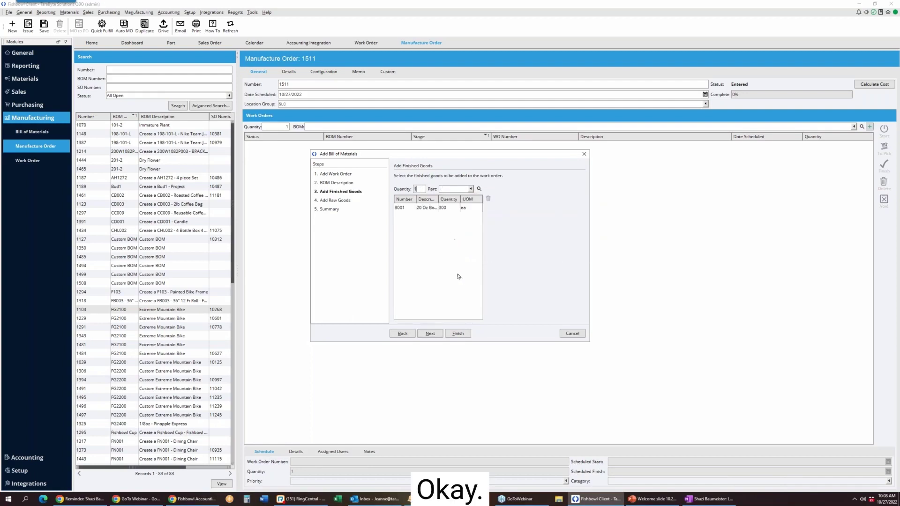
Add 300 g of part 211 and 1 MC9300 as raw goods and complete the custom work order
{"action": "left_click", "coordinate": [431, 335]}
{"action": "type", "text": "300"}
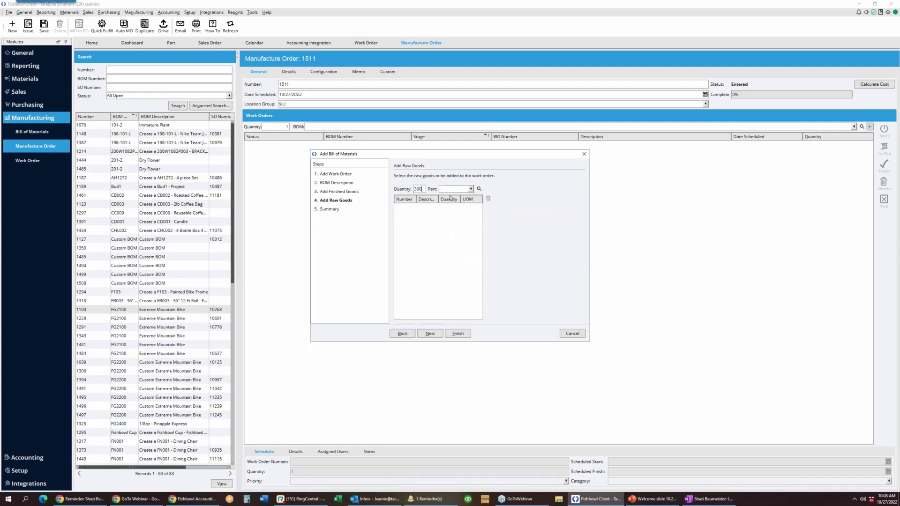
{"action": "left_click", "coordinate": [447, 189]}
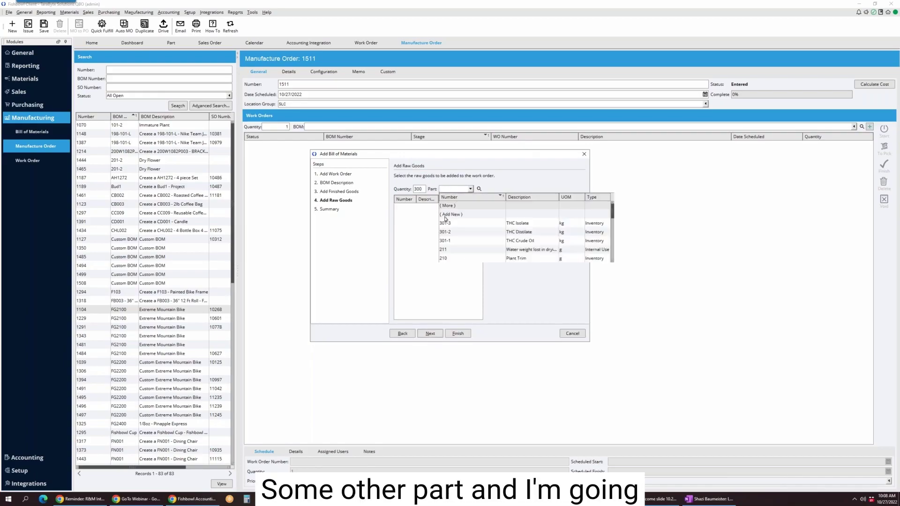
{"action": "left_click", "coordinate": [448, 251]}
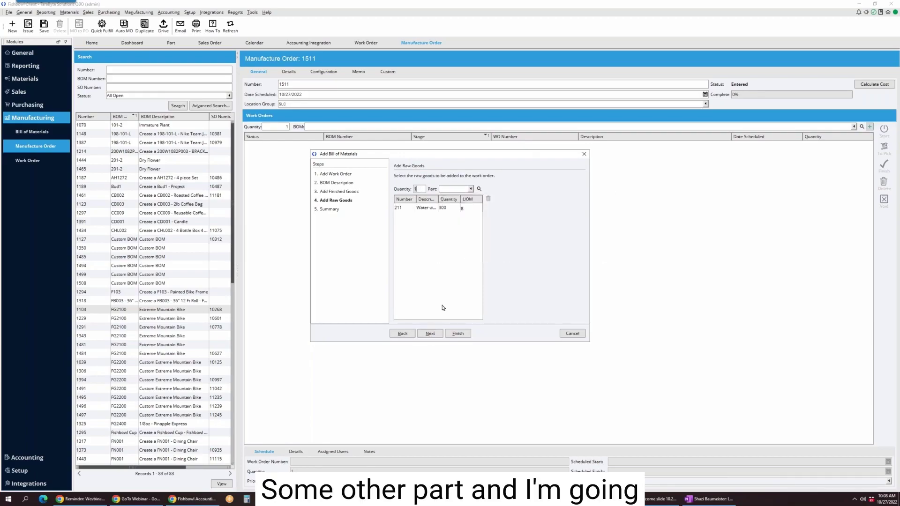
{"action": "left_click", "coordinate": [451, 189]}
{"action": "type", "text": "300"}
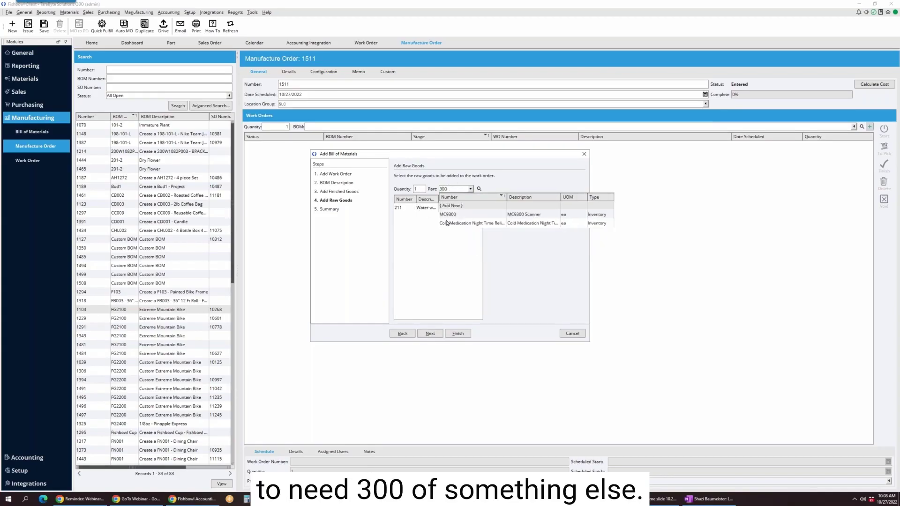
{"action": "left_click", "coordinate": [448, 215]}
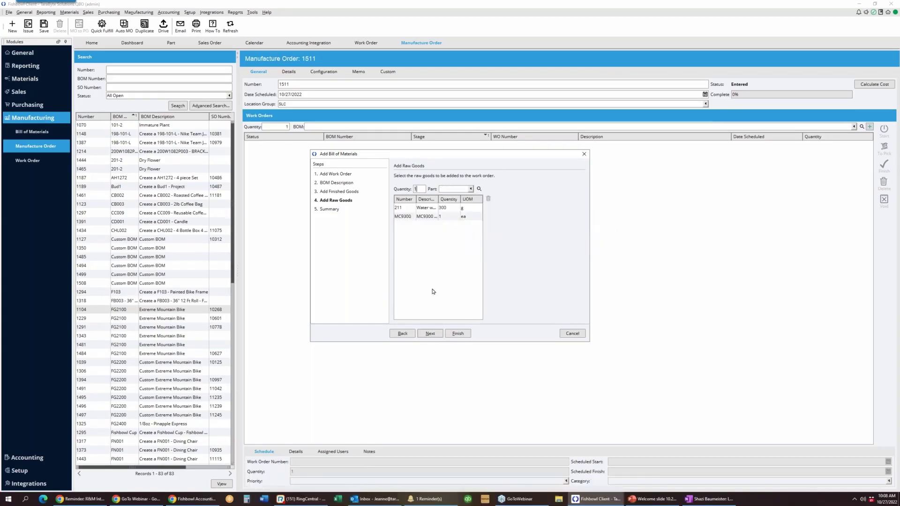
{"action": "left_click", "coordinate": [430, 334]}
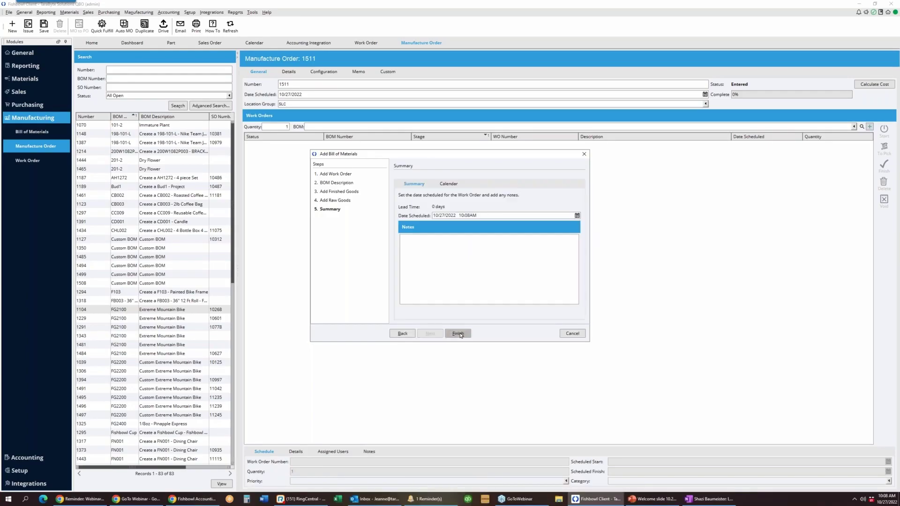
{"action": "left_click", "coordinate": [458, 333]}
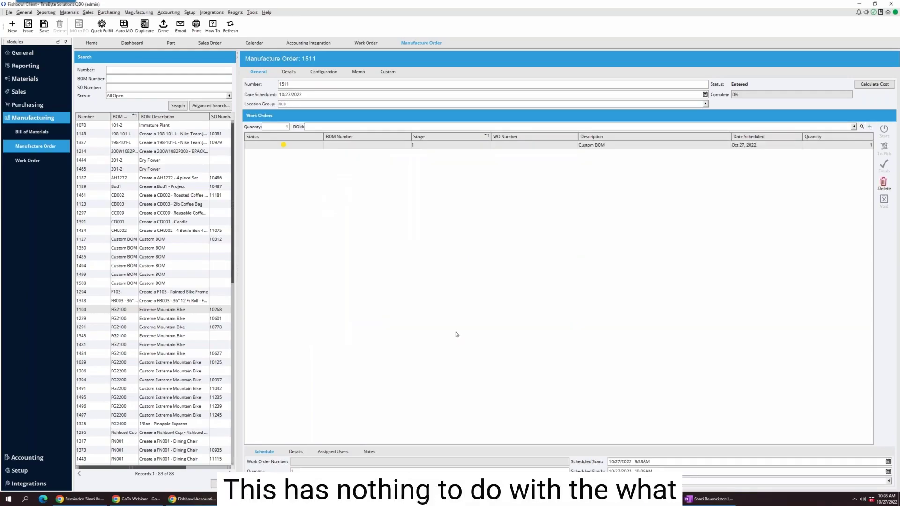
Issue the new manufacture order and try to quick fulfill its custom work order
{"action": "left_click", "coordinate": [28, 24]}
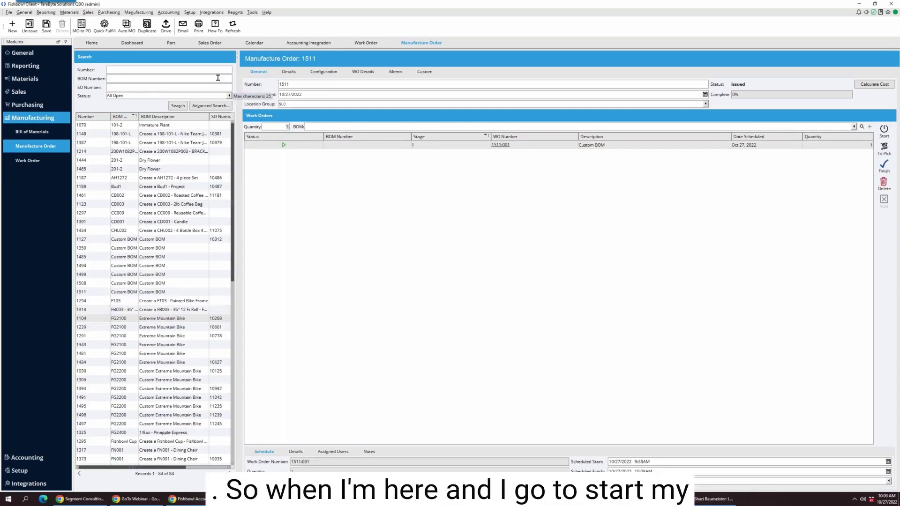
{"action": "left_click", "coordinate": [105, 28]}
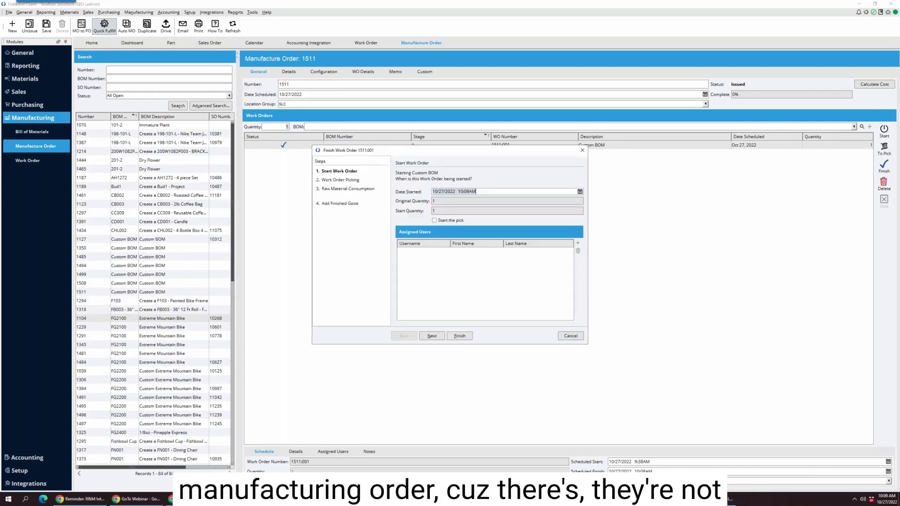
{"action": "left_click", "coordinate": [428, 337]}
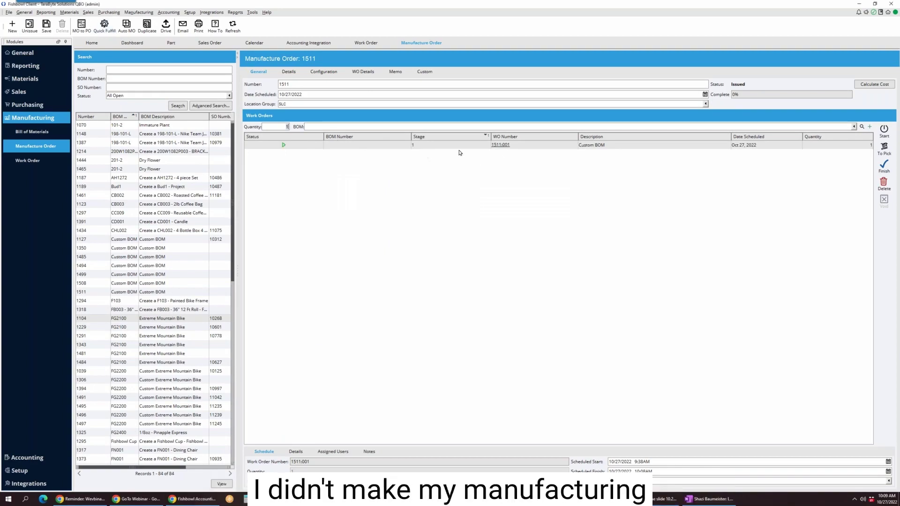
Unissue the new manufacture order and reissue it with the custom work order's quantity set to 300
{"action": "left_click", "coordinate": [29, 25]}
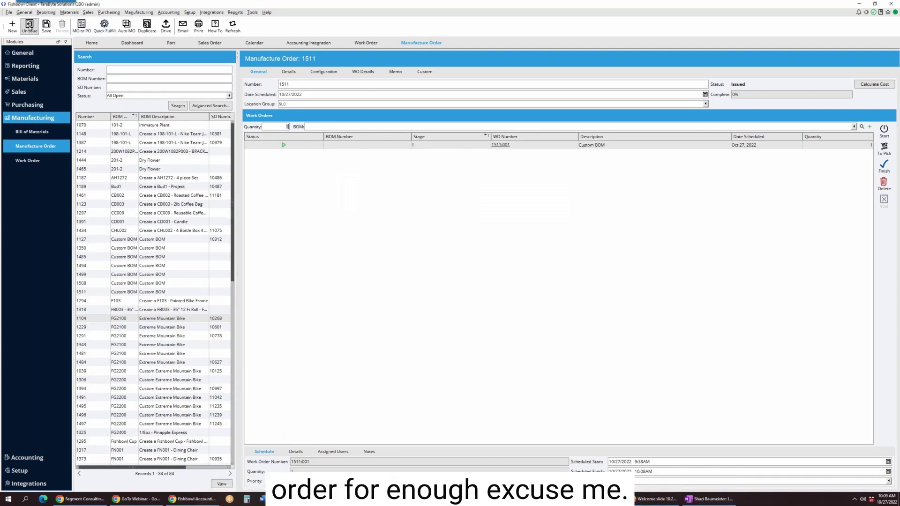
{"action": "left_click", "coordinate": [446, 148]}
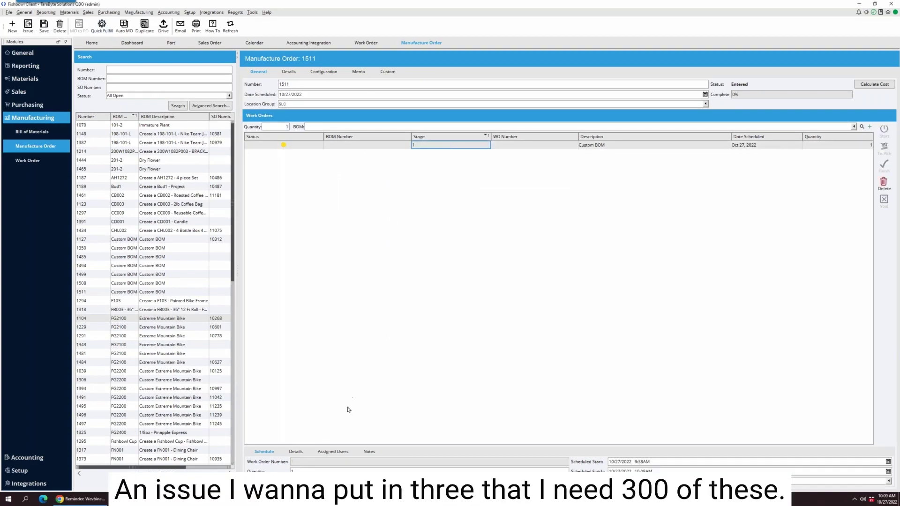
{"action": "left_click", "coordinate": [311, 470]}
{"action": "type", "text": "300"}
{"action": "left_click", "coordinate": [28, 26]}
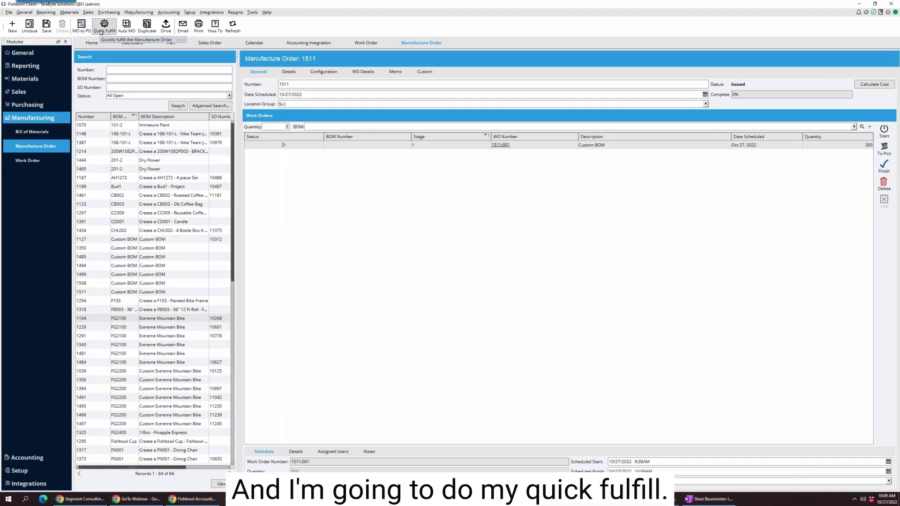
Try to quick fulfill the custom work order for 300, advancing to the MC9300 serial number selection, and cancel the wizard
{"action": "left_click", "coordinate": [101, 32]}
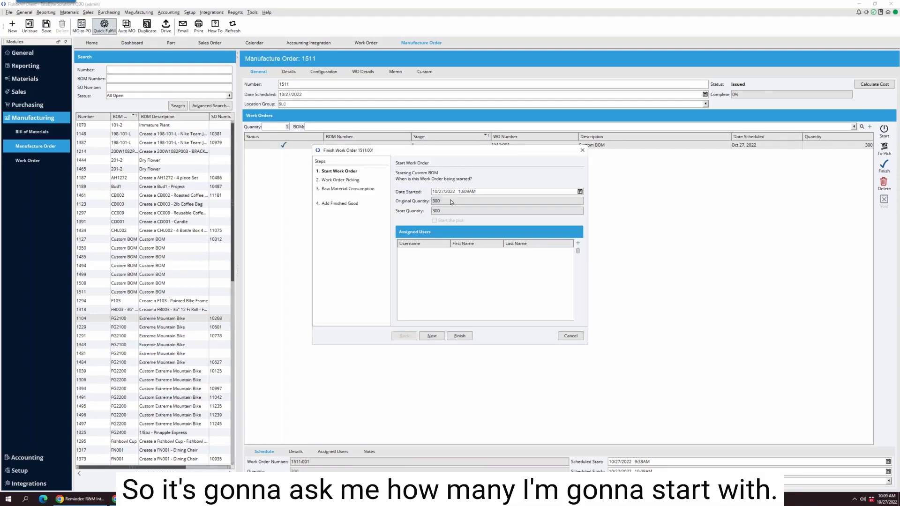
{"action": "left_click", "coordinate": [431, 338]}
{"action": "left_click", "coordinate": [433, 196]}
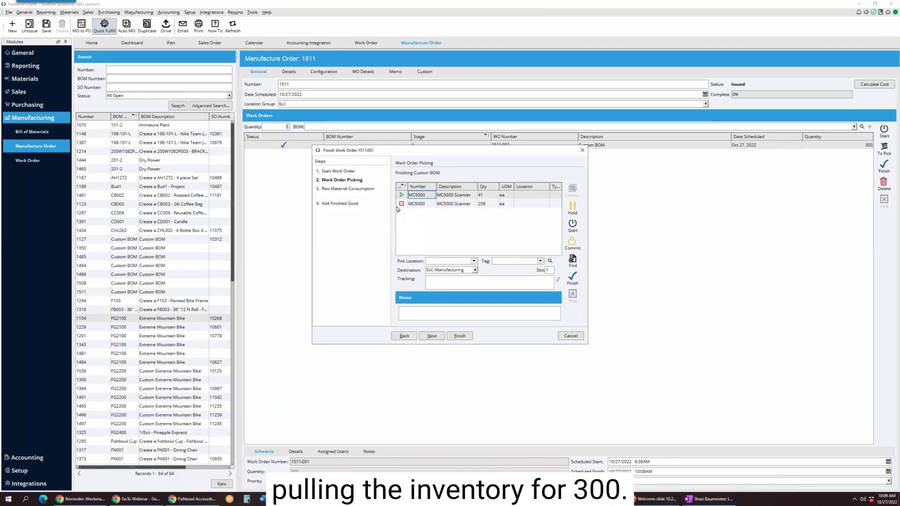
{"action": "left_click", "coordinate": [432, 336]}
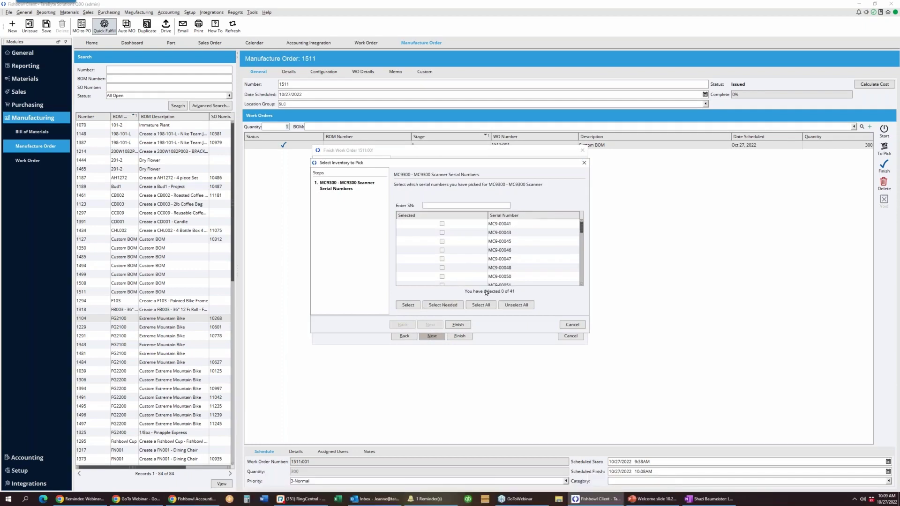
{"action": "left_click", "coordinate": [584, 162]}
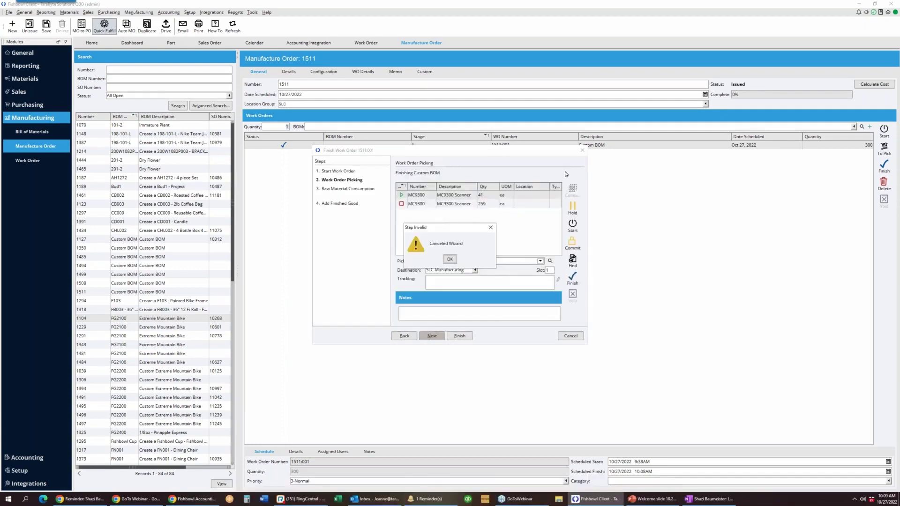
{"action": "left_click", "coordinate": [488, 229]}
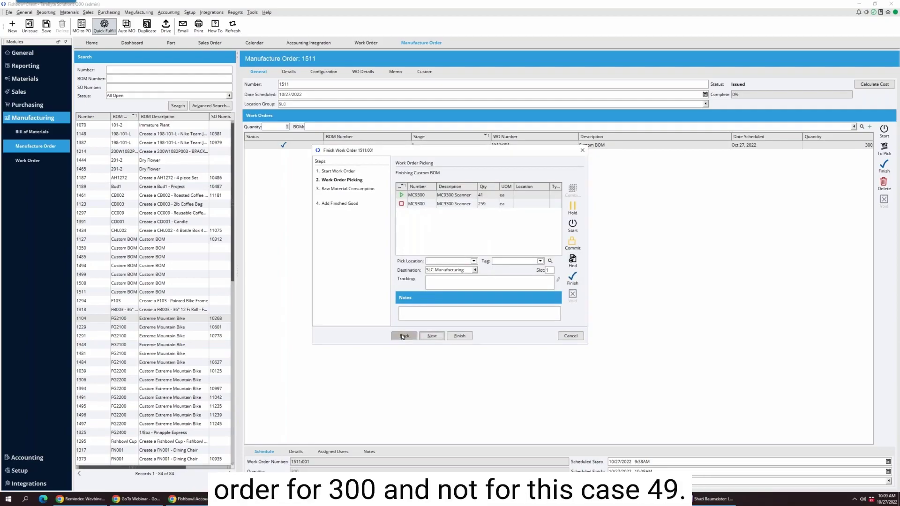
{"action": "left_click", "coordinate": [570, 336]}
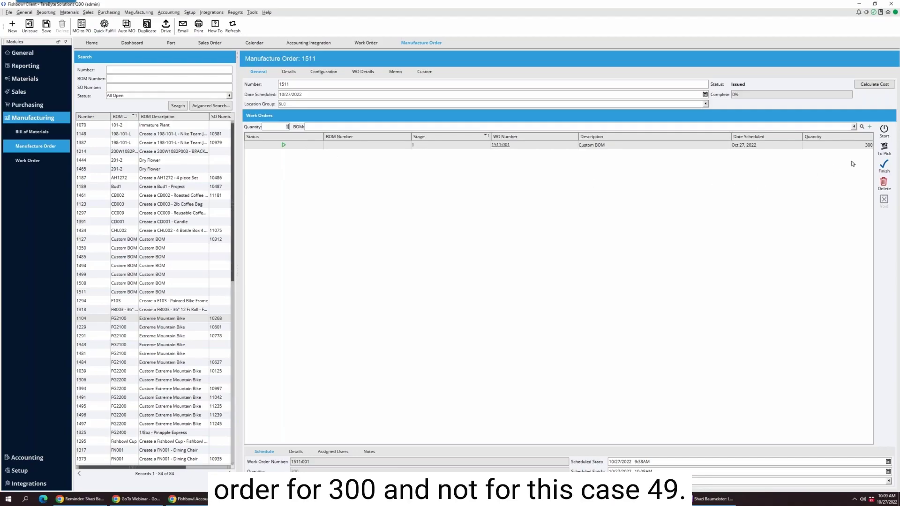
Open the custom work order's pick and select its MC9300 line that is available to pick
{"action": "left_click", "coordinate": [884, 148]}
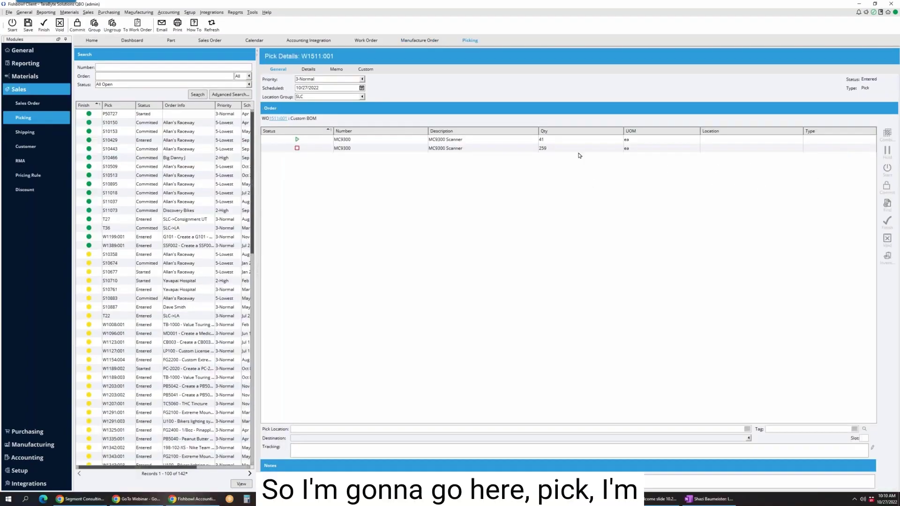
{"action": "left_click", "coordinate": [339, 140]}
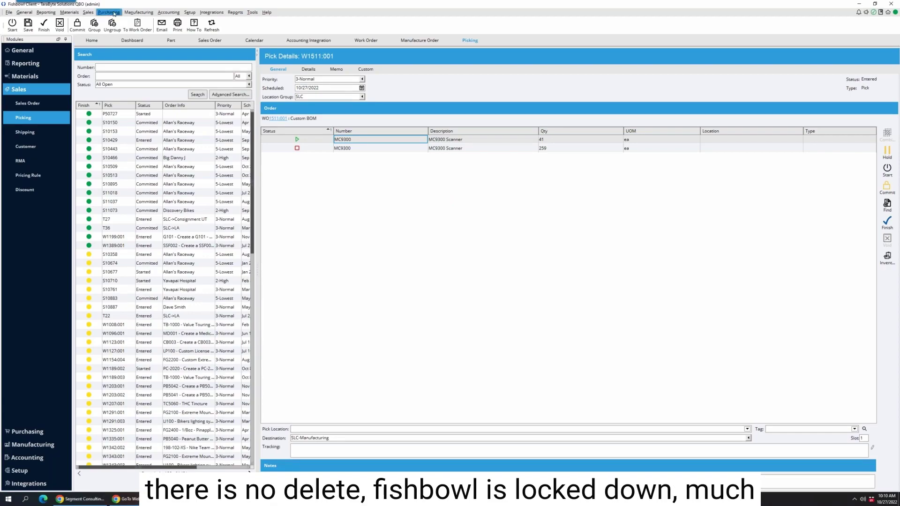
Start another manufacture order and review the Disassemble, Standard and Reverse types for adding a work order
{"action": "left_click", "coordinate": [128, 14]}
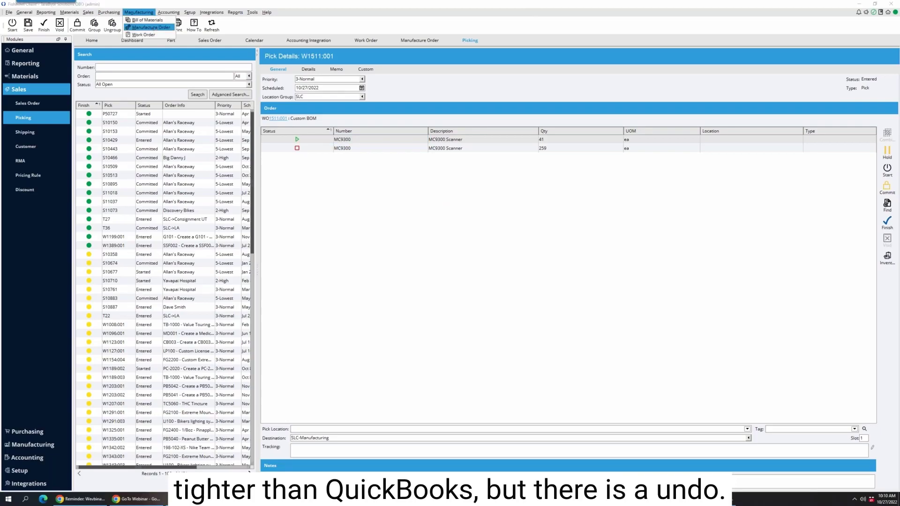
{"action": "left_click", "coordinate": [148, 28]}
{"action": "left_click", "coordinate": [12, 27]}
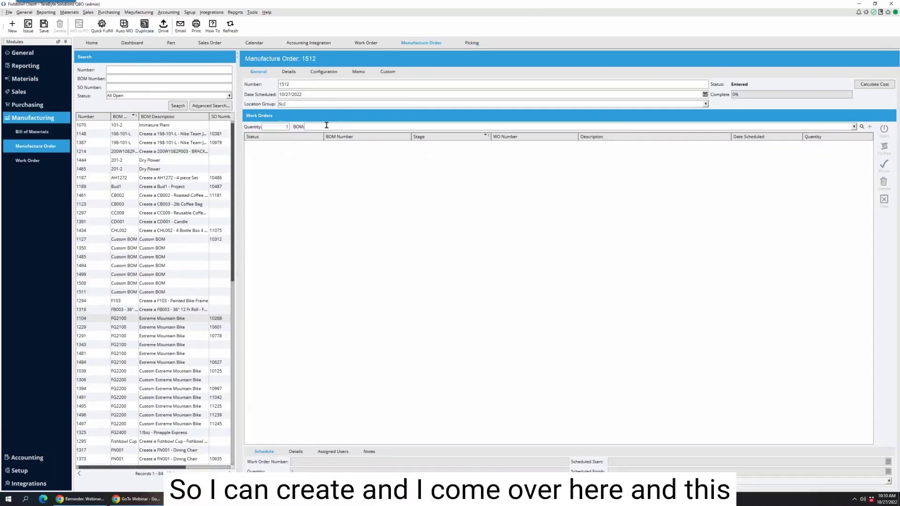
{"action": "left_click", "coordinate": [871, 127]}
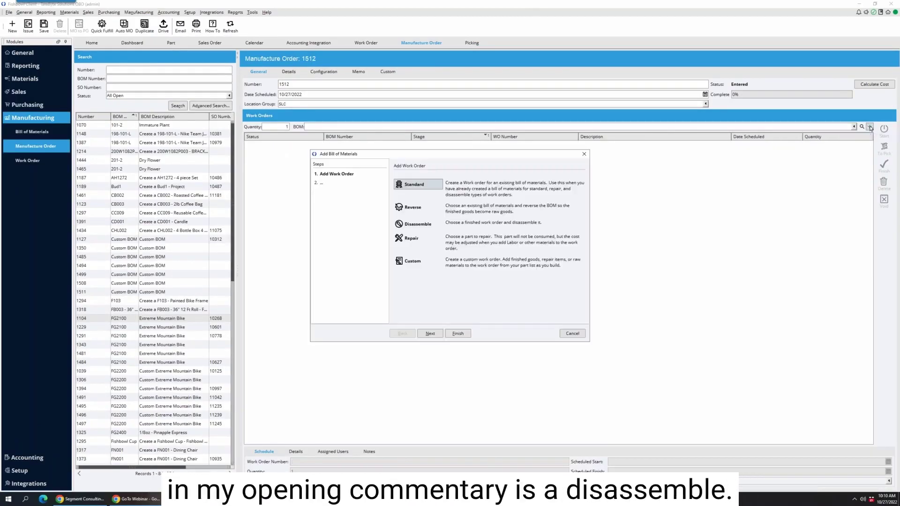
{"action": "left_click", "coordinate": [415, 229]}
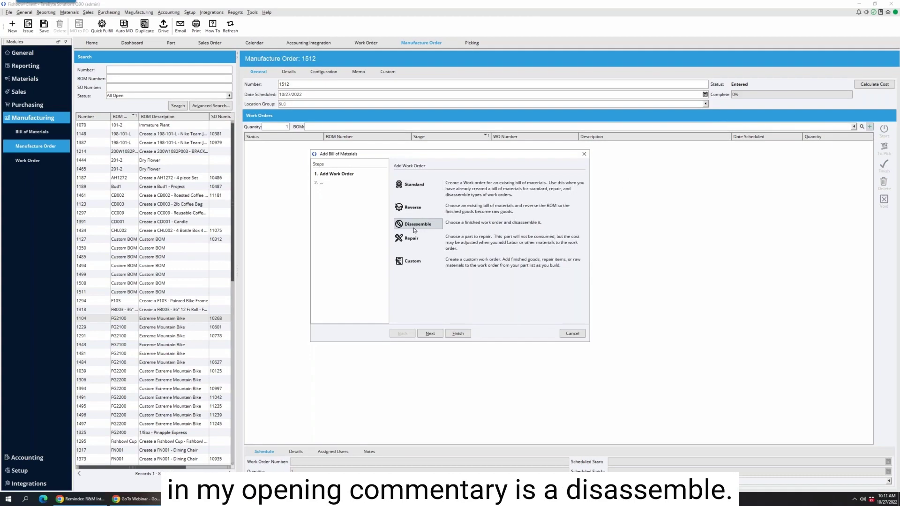
{"action": "left_click", "coordinate": [420, 187]}
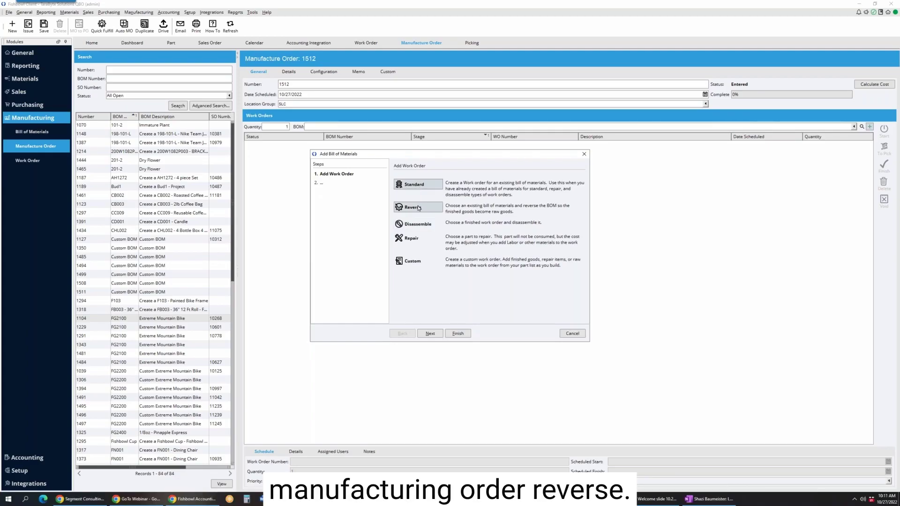
{"action": "left_click", "coordinate": [418, 208]}
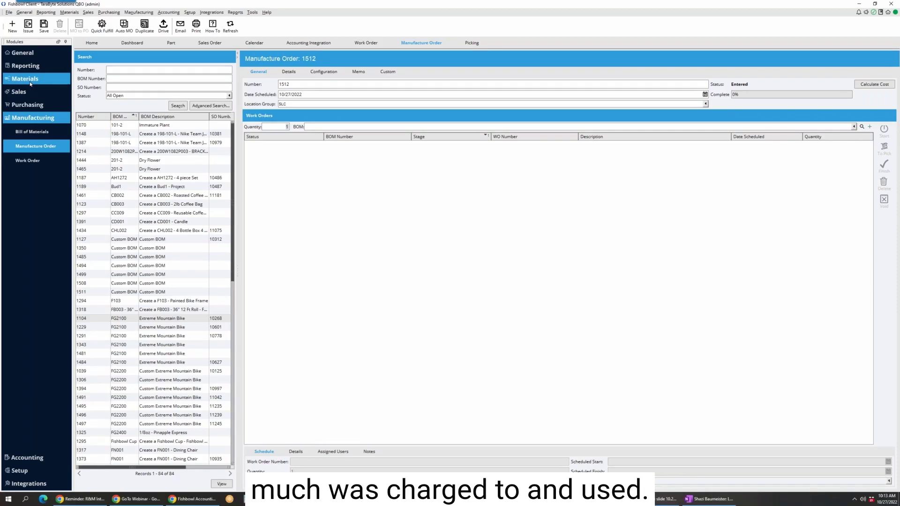
Open the Export- Work Order Transactions report from The Core Four reports in the Controller's Toolbox
{"action": "left_click", "coordinate": [234, 14]}
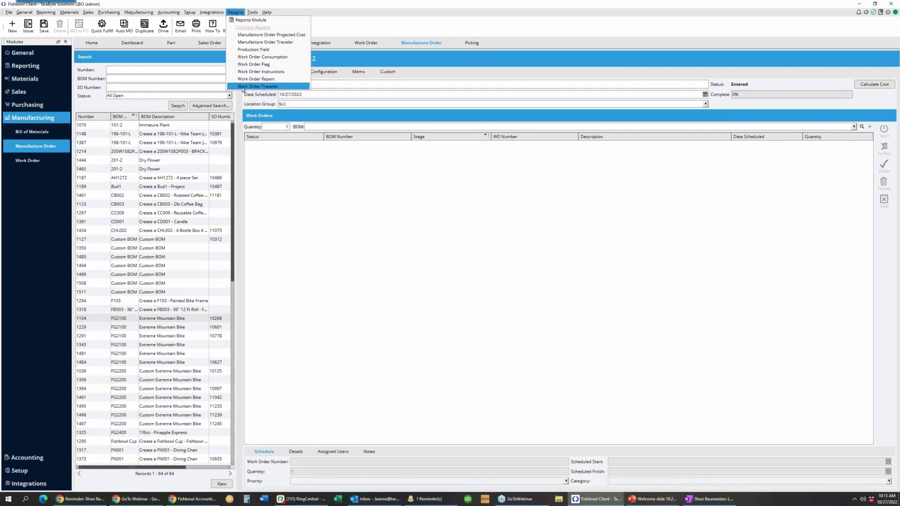
{"action": "left_click", "coordinate": [254, 20]}
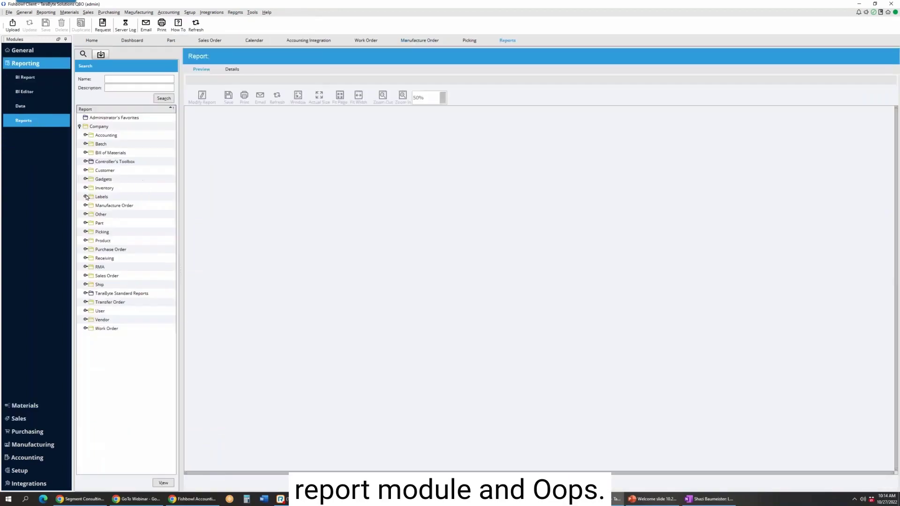
{"action": "left_click", "coordinate": [82, 294]}
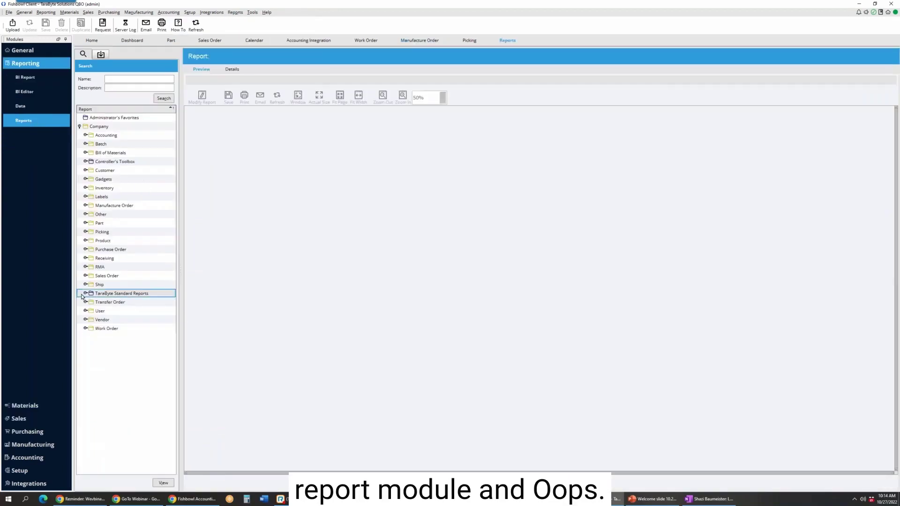
{"action": "left_click", "coordinate": [85, 294]}
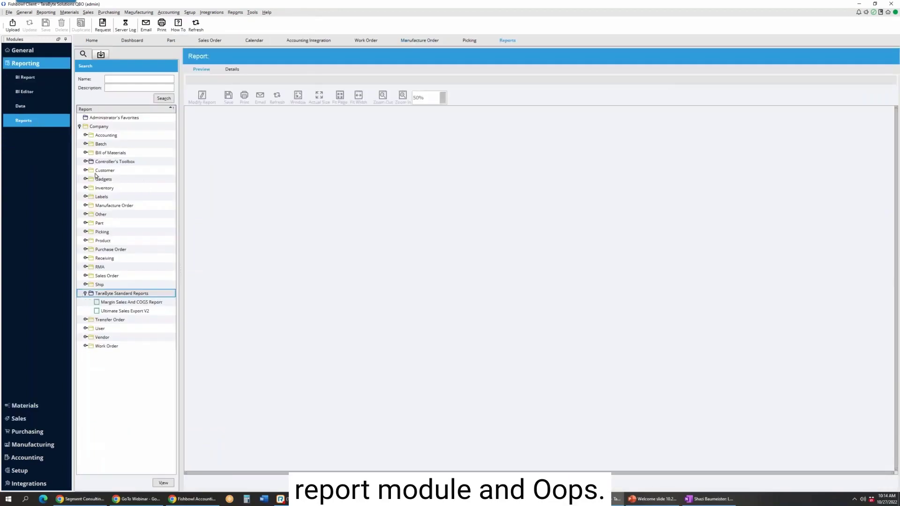
{"action": "left_click", "coordinate": [85, 161]}
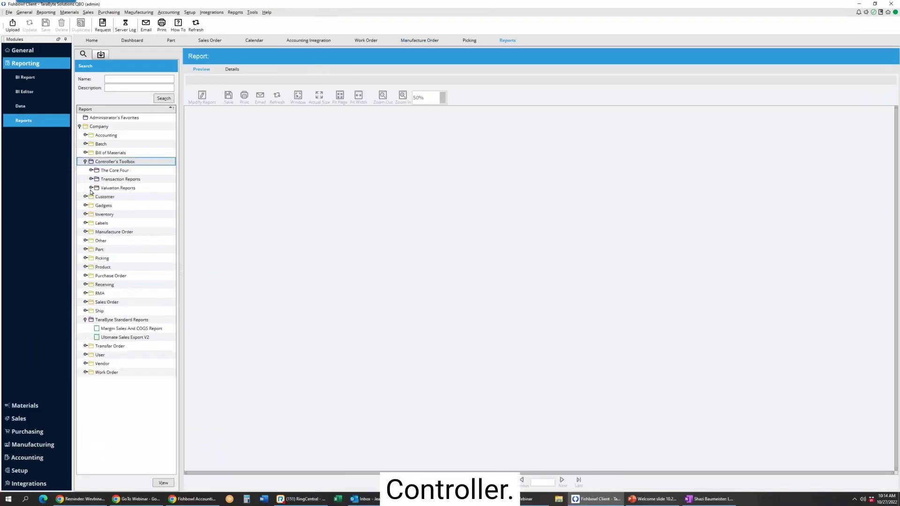
{"action": "left_click", "coordinate": [91, 171]}
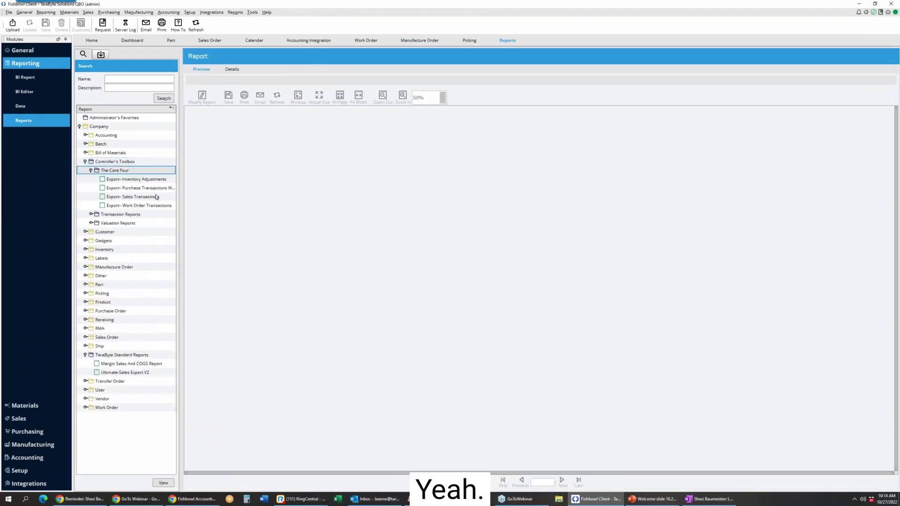
{"action": "double_click", "coordinate": [147, 205]}
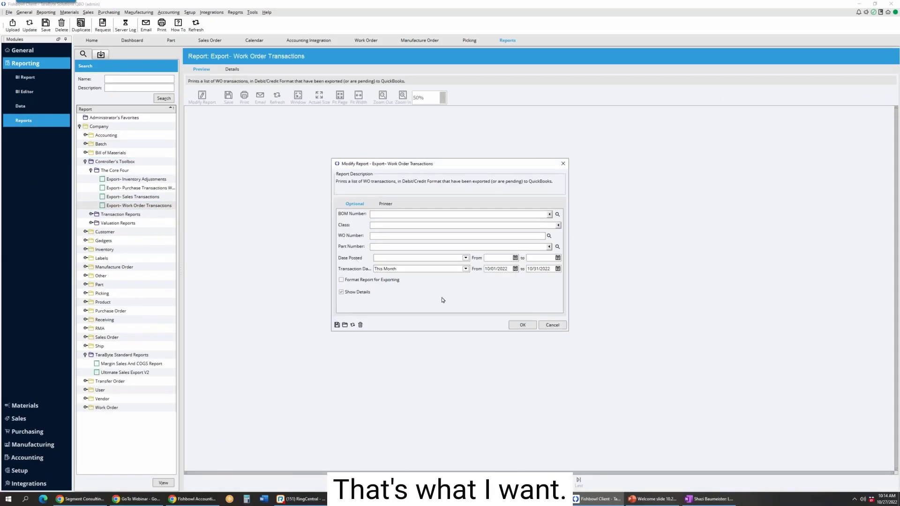
Set the report's transaction date range to All and run it
{"action": "left_click", "coordinate": [465, 269]}
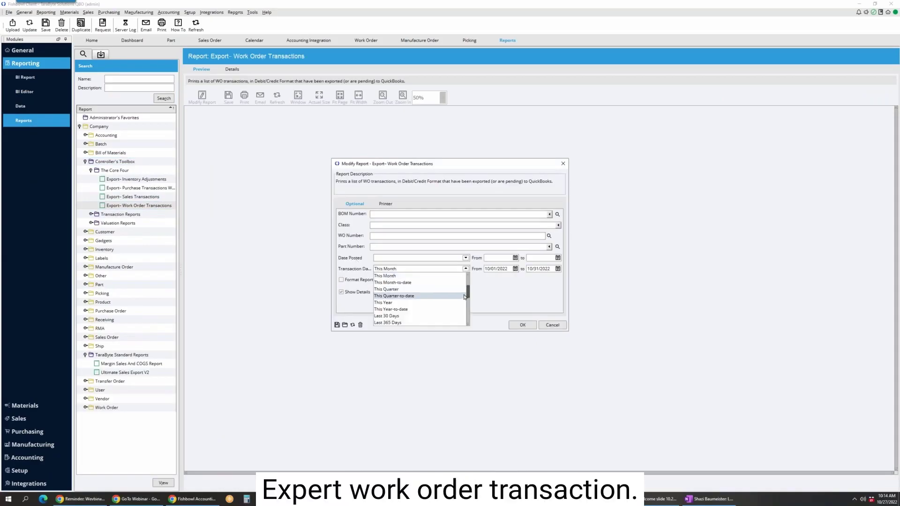
{"action": "scroll", "coordinate": [463, 297], "scroll_direction": "up", "scroll_amount": 3}
{"action": "left_click", "coordinate": [410, 284]}
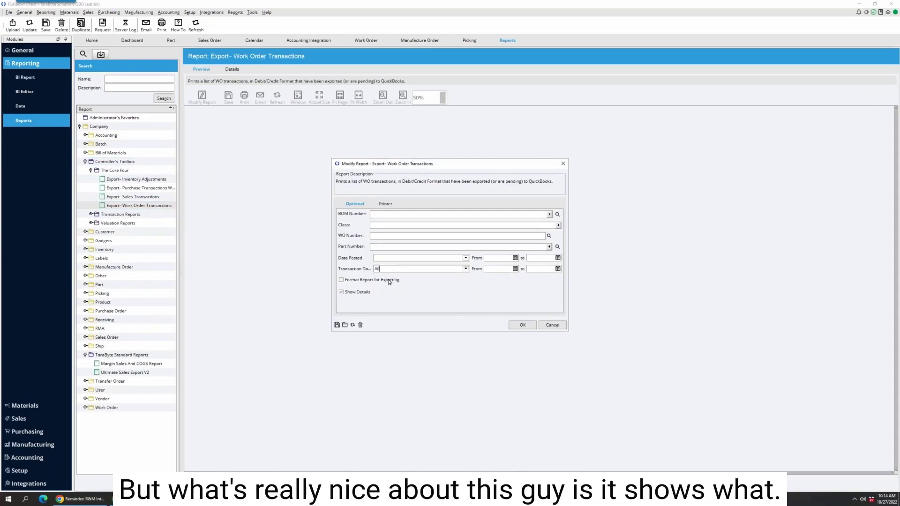
{"action": "left_click", "coordinate": [522, 325]}
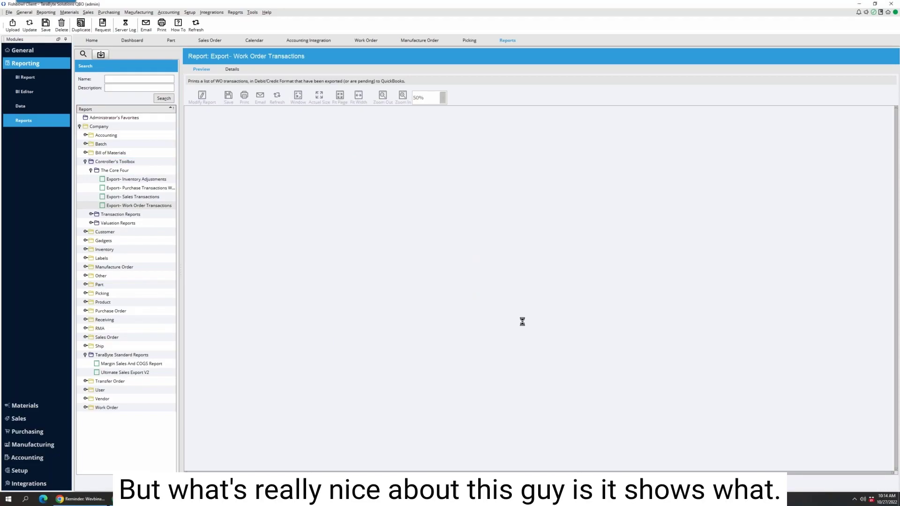